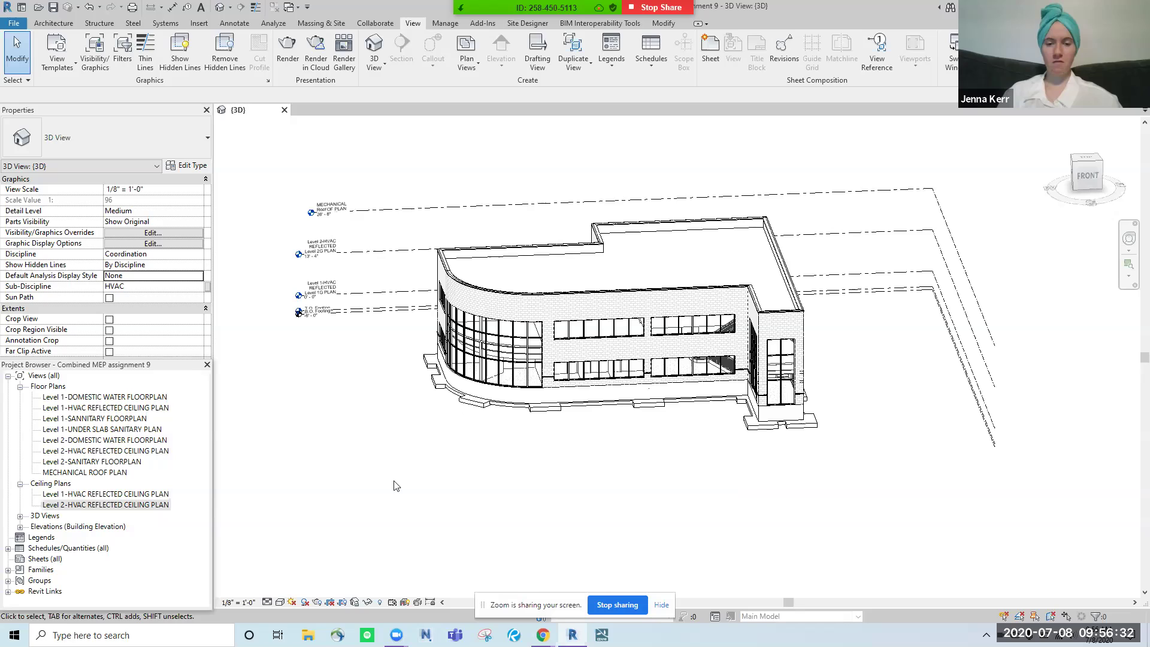
key(v)
key(g)
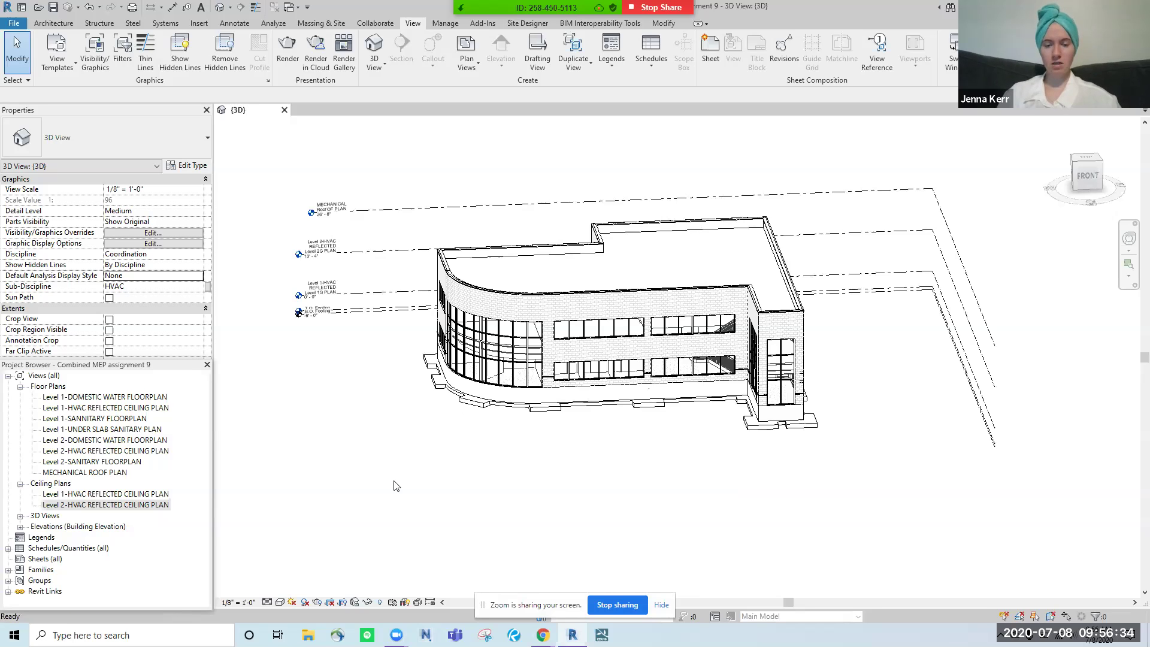
drag(529, 267, 579, 183)
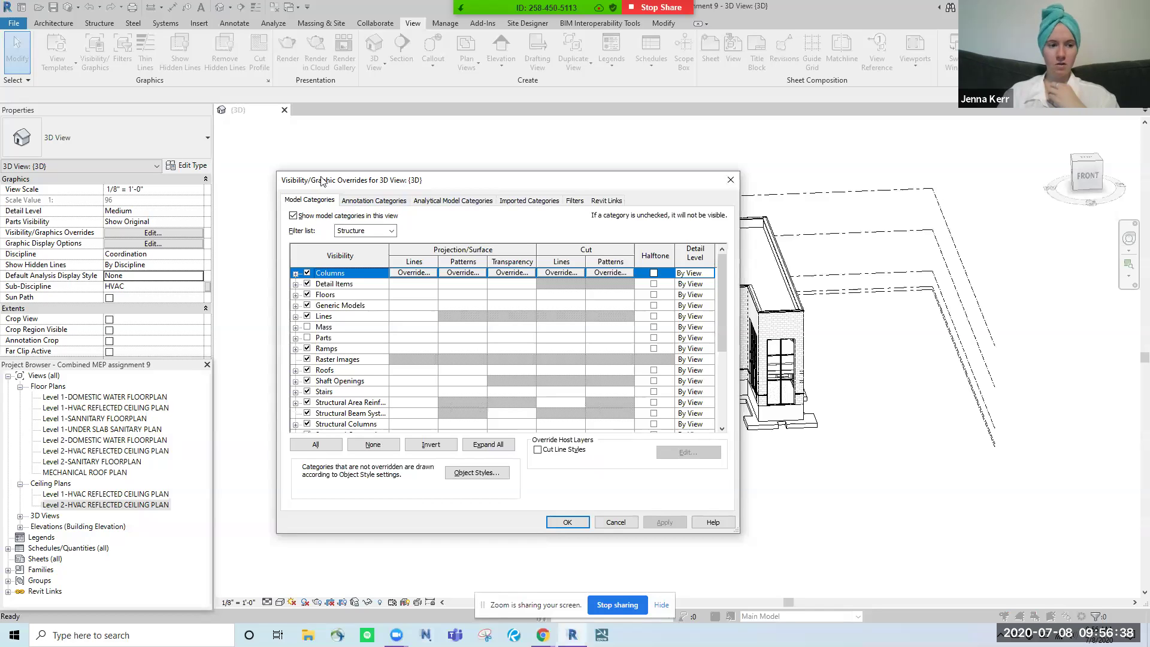
click(729, 180)
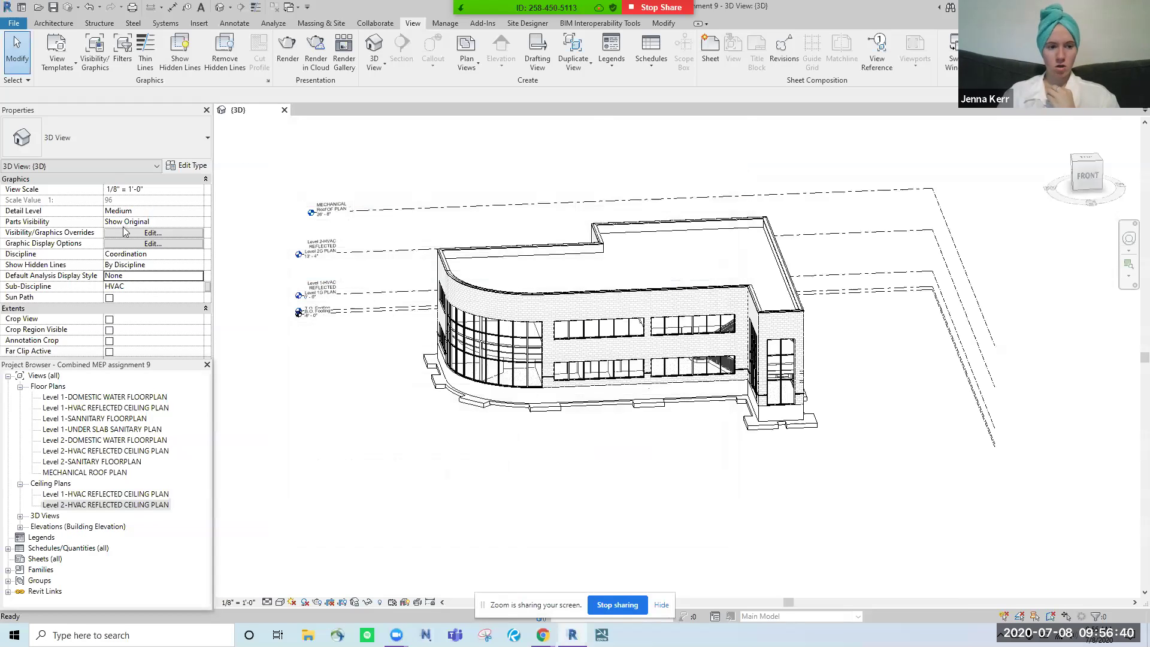
Step: Hide the Structural Model Complete (Purged).rvt link in the 3D view's Visibility/Graphic Overrides and uncover the model to view the result
click(123, 233)
drag(569, 186, 662, 132)
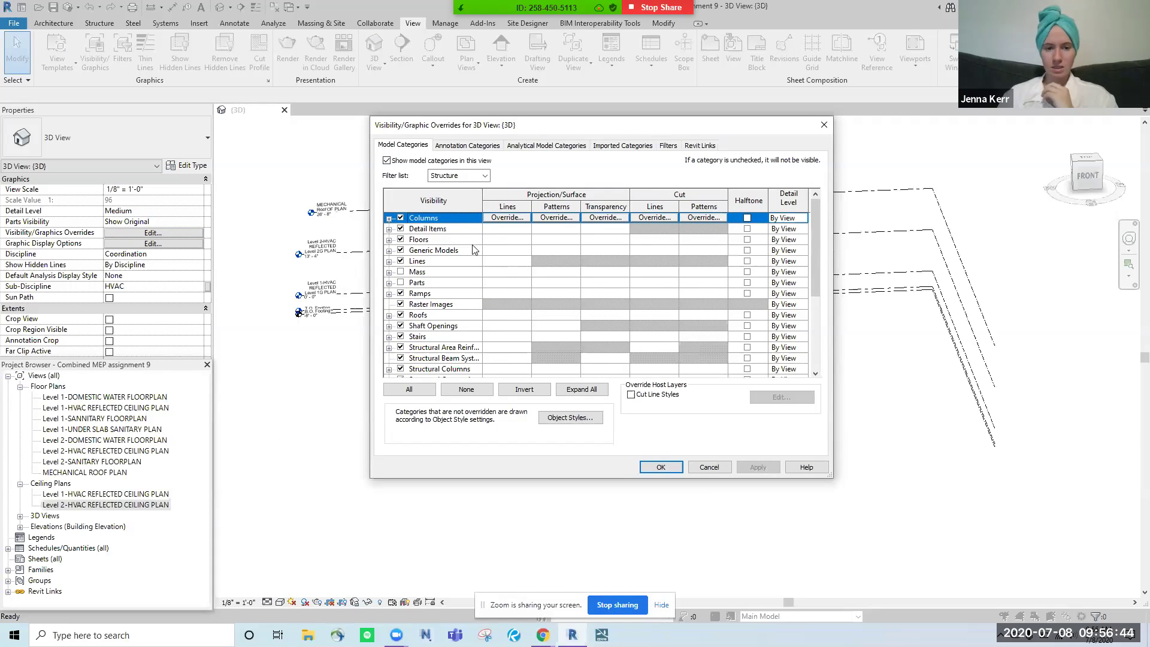
scroll(458, 252, down, 4)
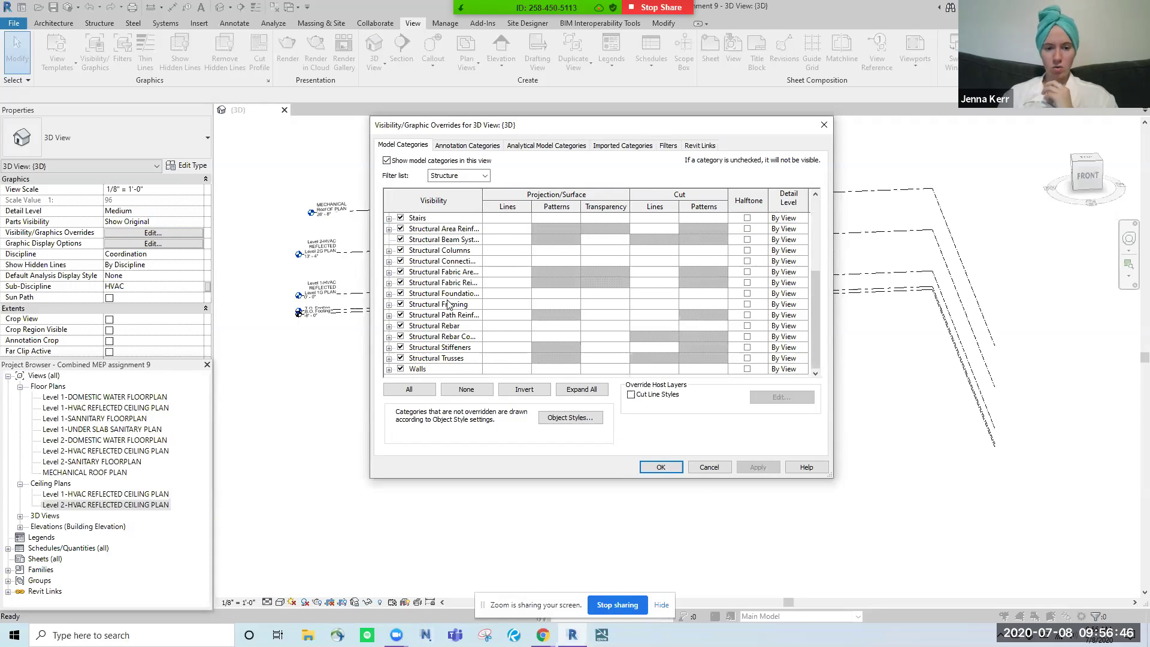
scroll(448, 304, up, 4)
click(423, 218)
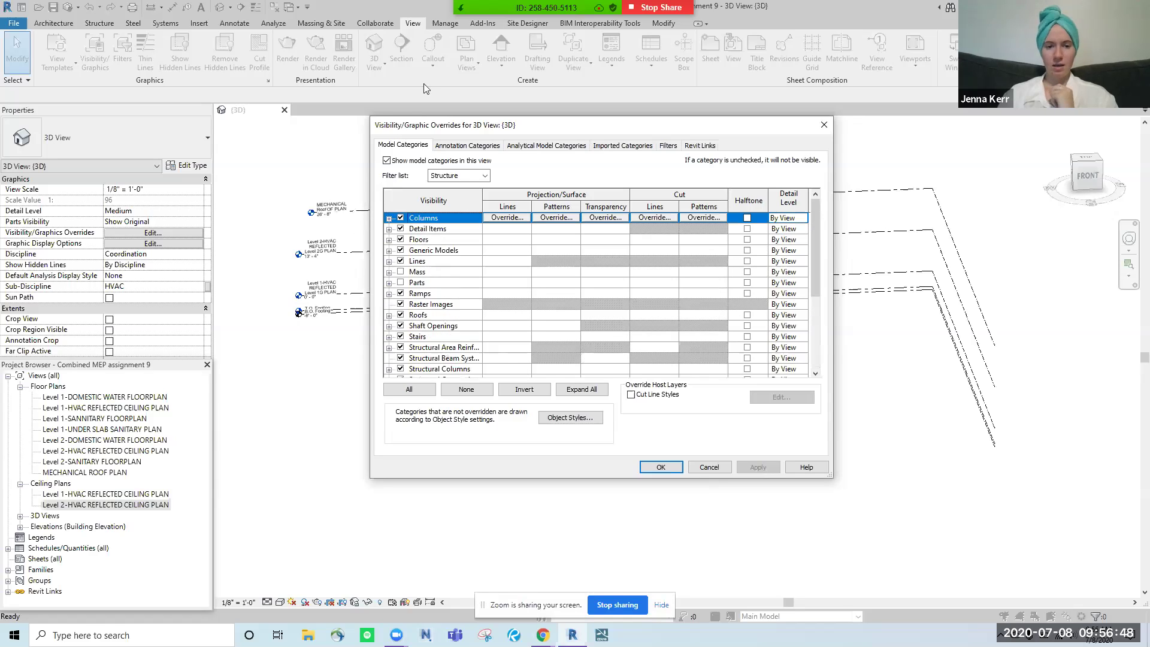
click(698, 149)
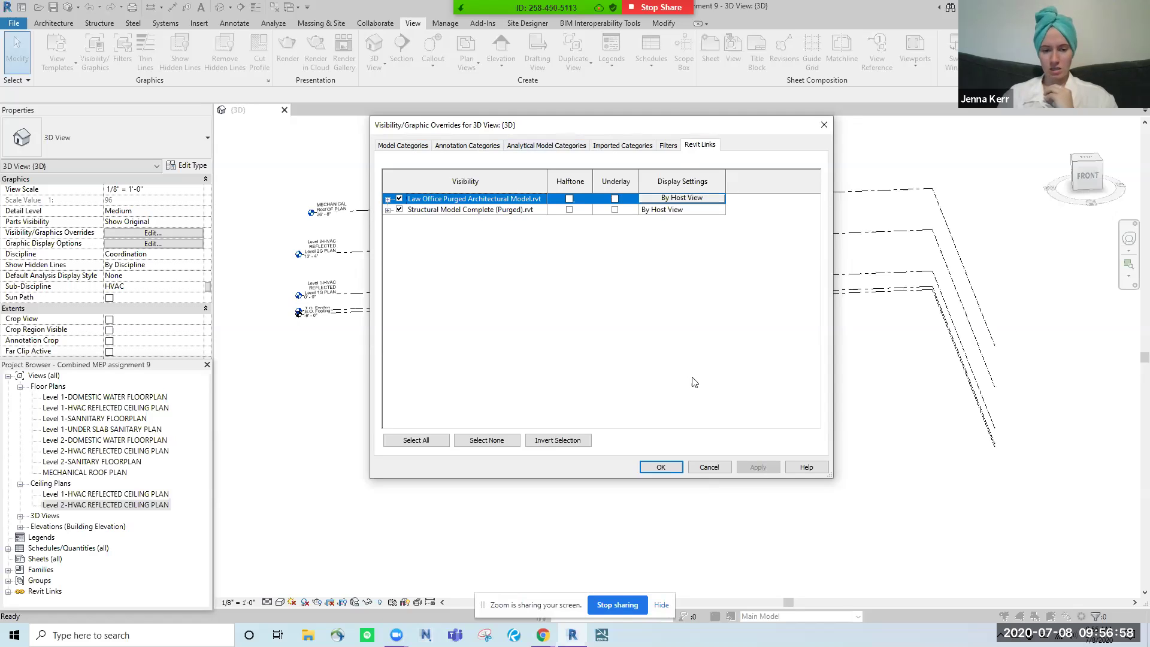
click(400, 209)
click(757, 466)
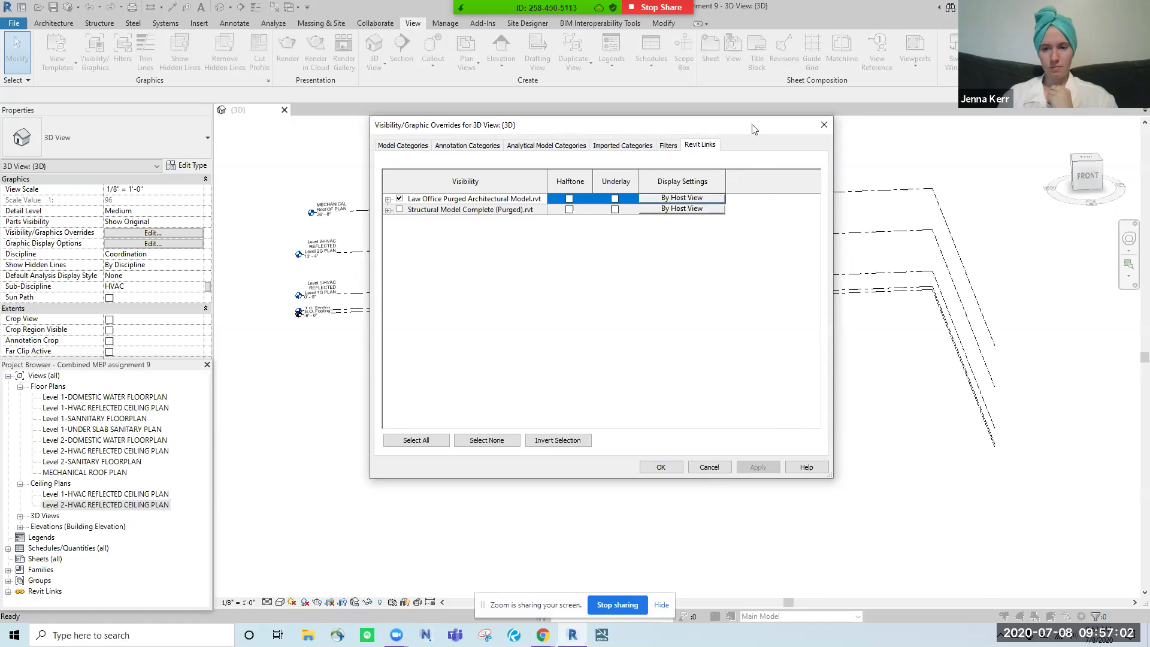
drag(733, 125, 819, 448)
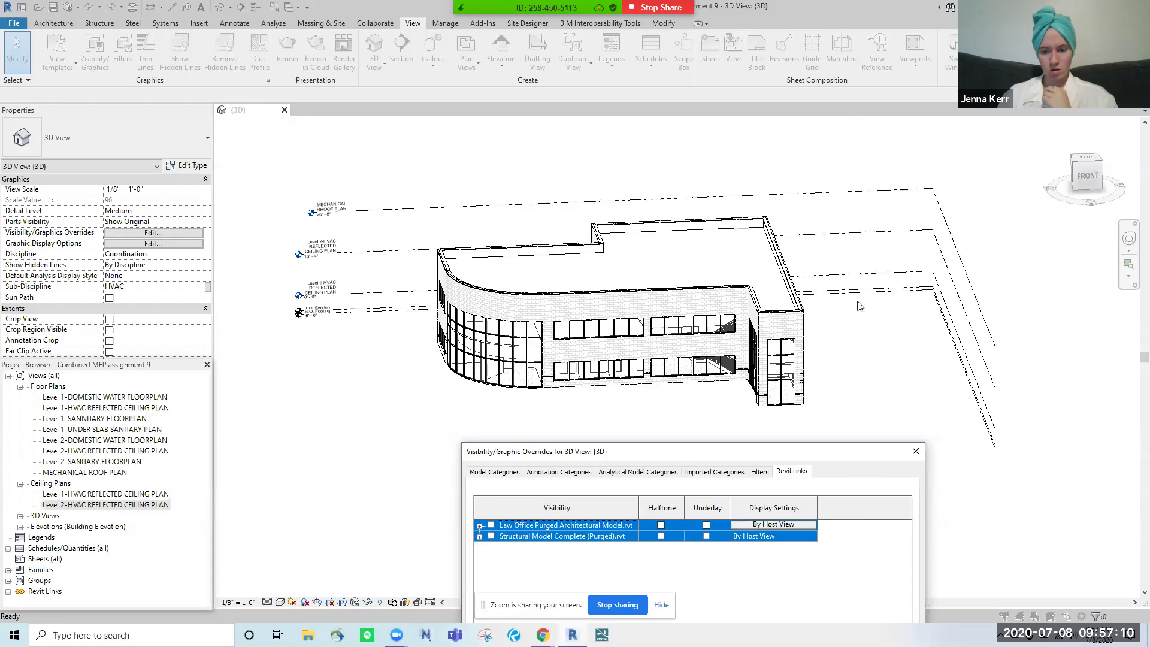
Step: Show only the Structural Model Complete (Purged).rvt link in the 3D view, with Law Office Purged Architectural Model.rvt hidden
drag(872, 461, 738, 183)
click(356, 248)
click(356, 247)
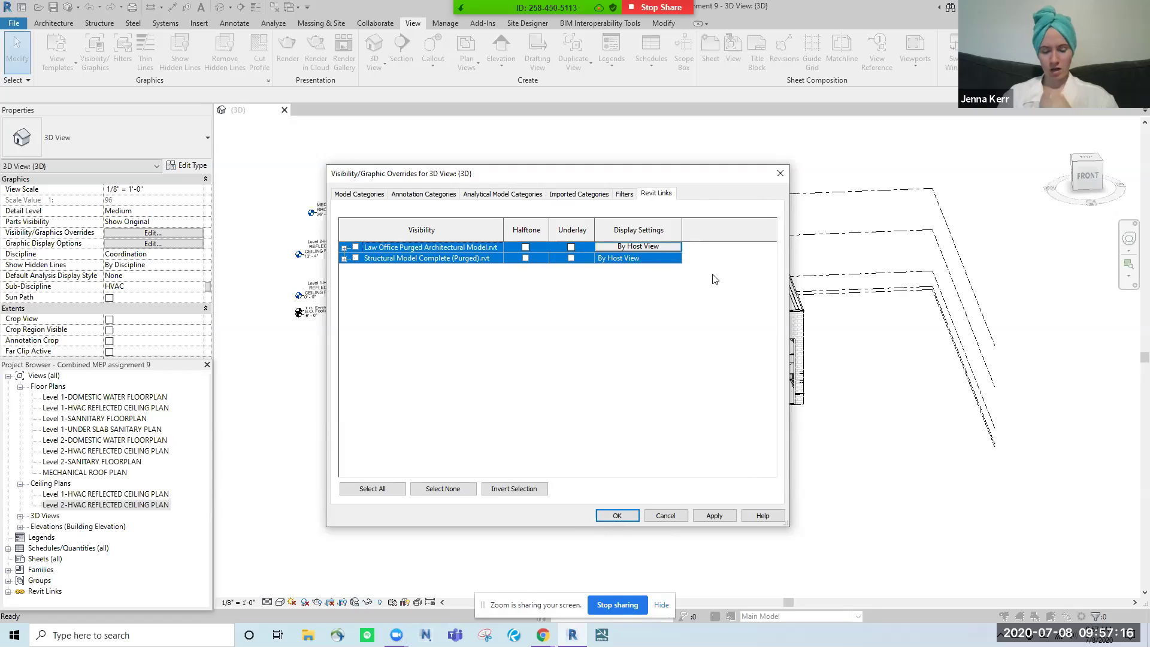
click(444, 490)
click(356, 247)
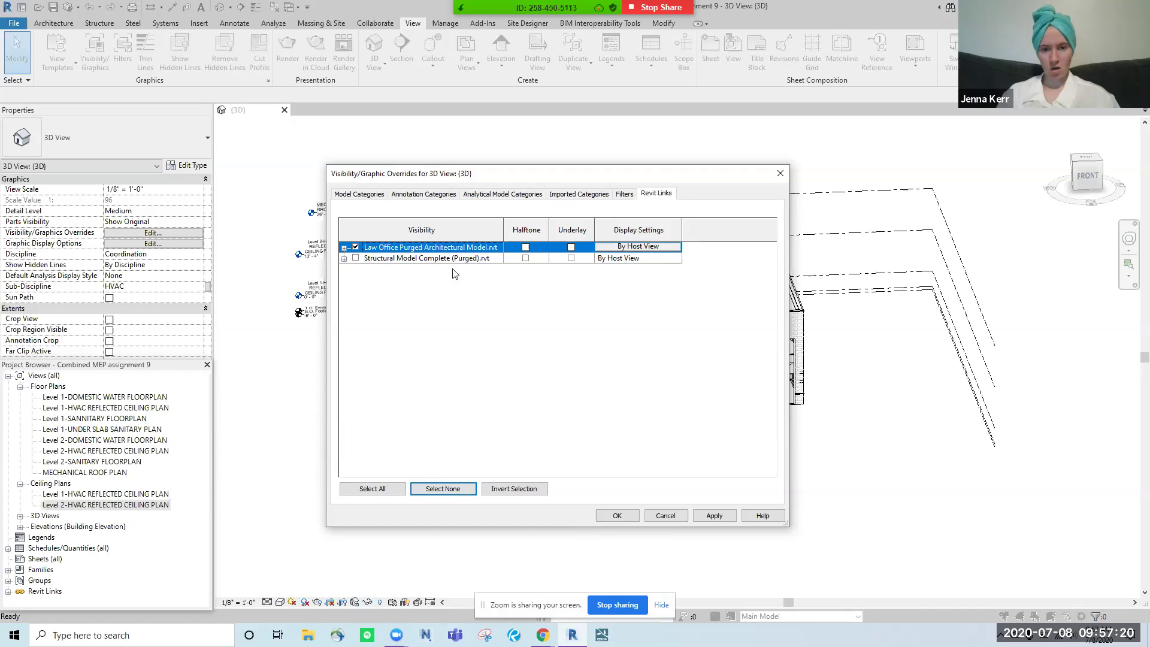
click(356, 257)
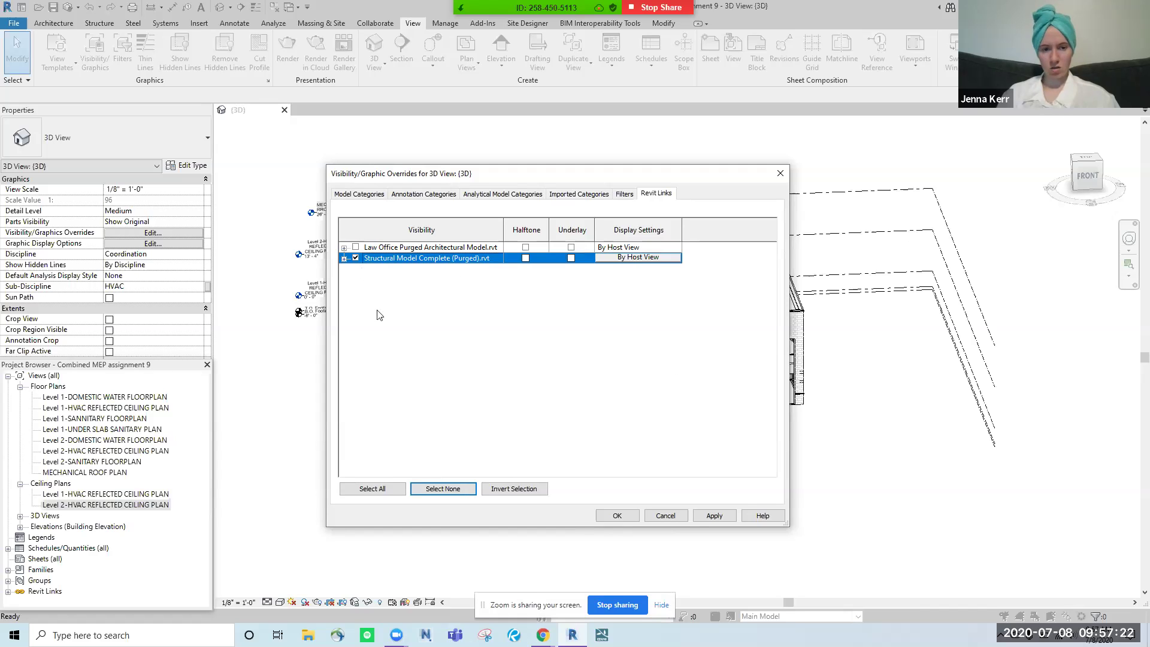
click(710, 516)
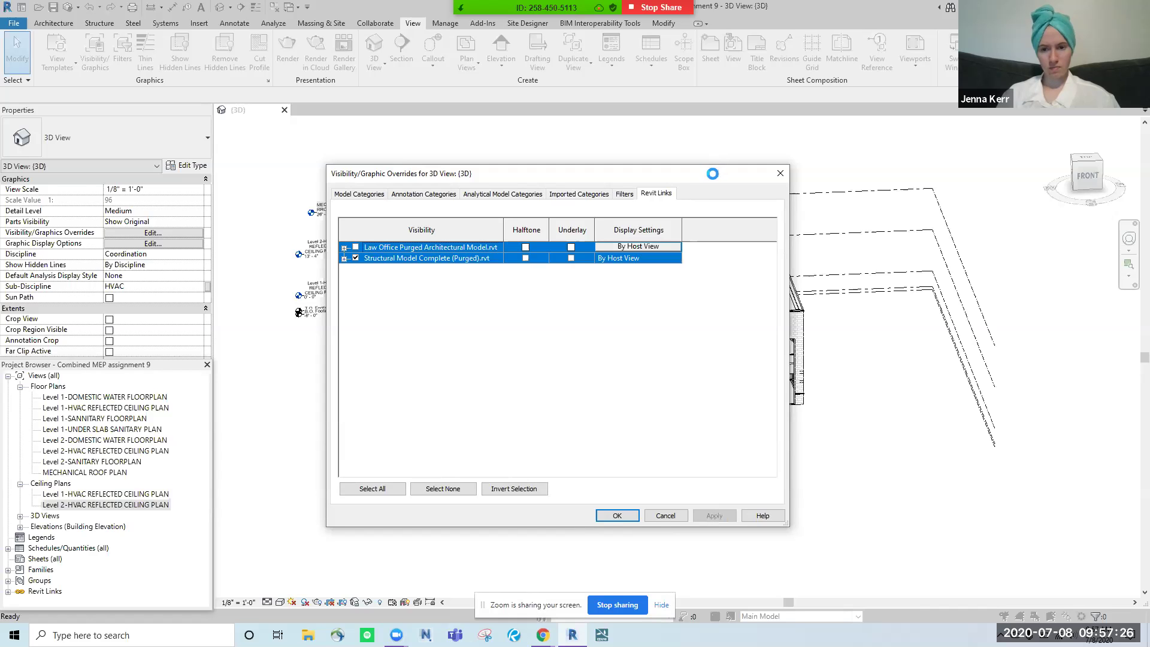
Step: Make the Law Office Purged Architectural Model.rvt link visible again in the 3D view and accept the overrides
drag(699, 177, 732, 132)
click(386, 197)
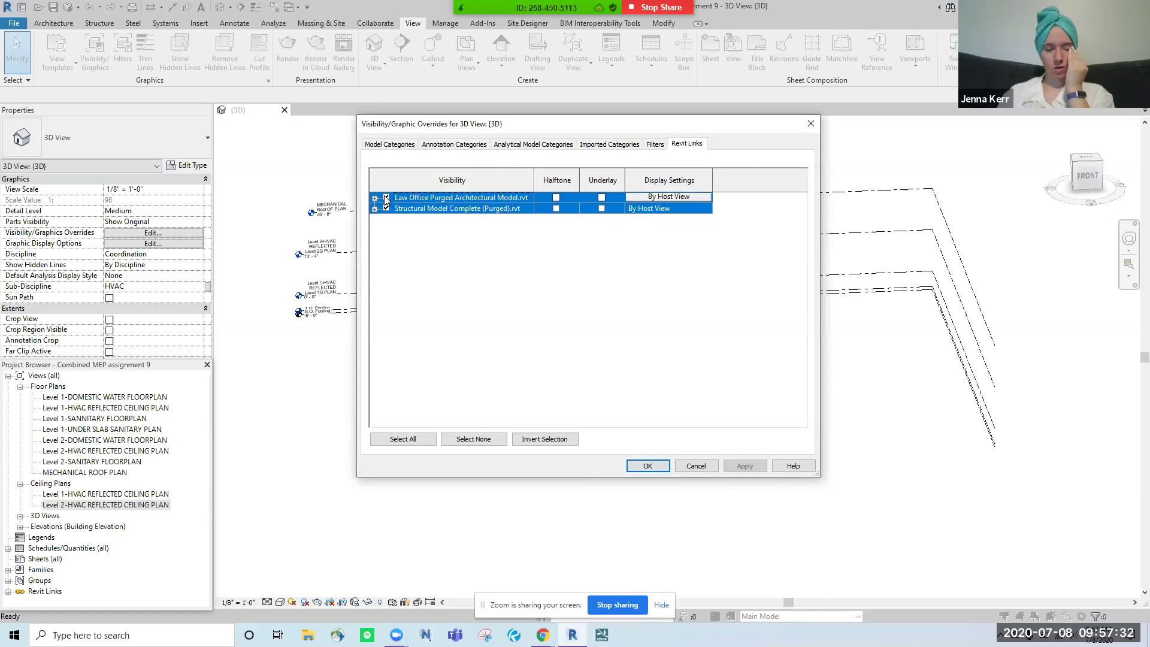
click(747, 469)
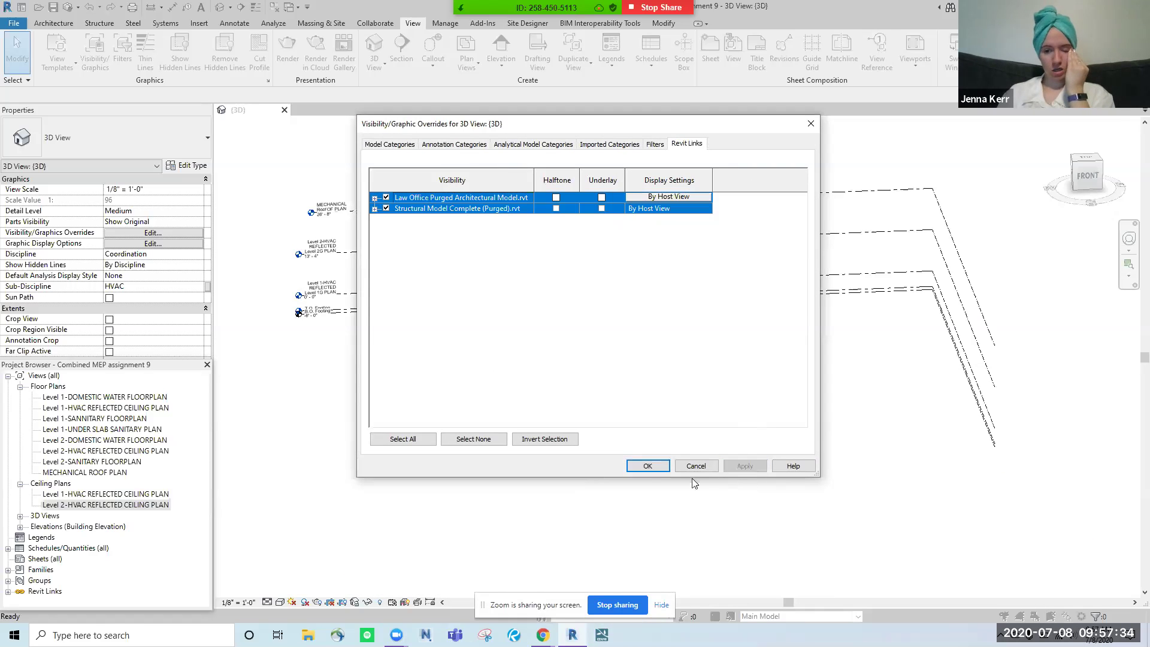
click(648, 468)
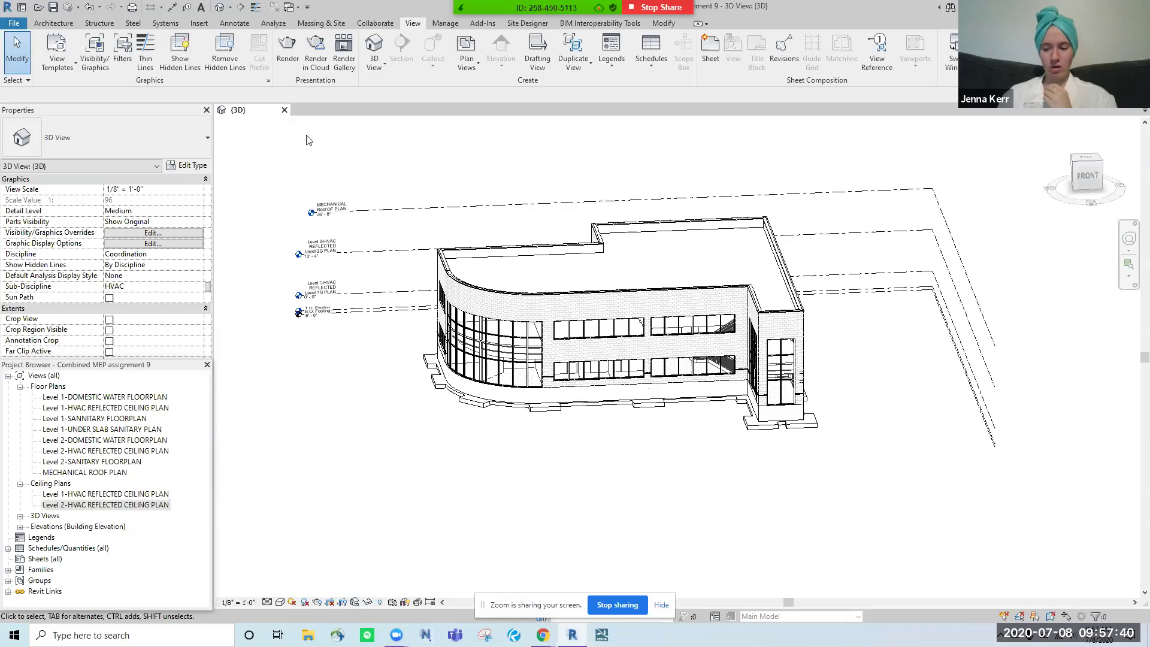
Step: Link the Revit file Toilet Room Layout.rvt from the Assignment #9 folder, positioned Auto - Internal Origin to Internal Origin
click(199, 24)
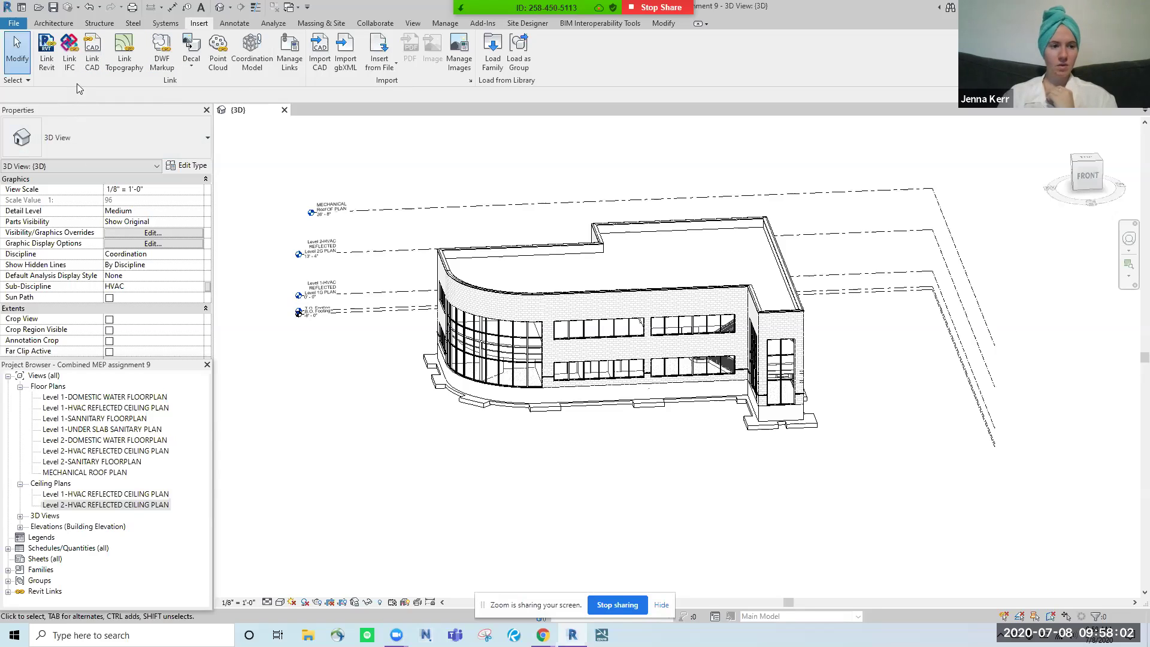
click(46, 55)
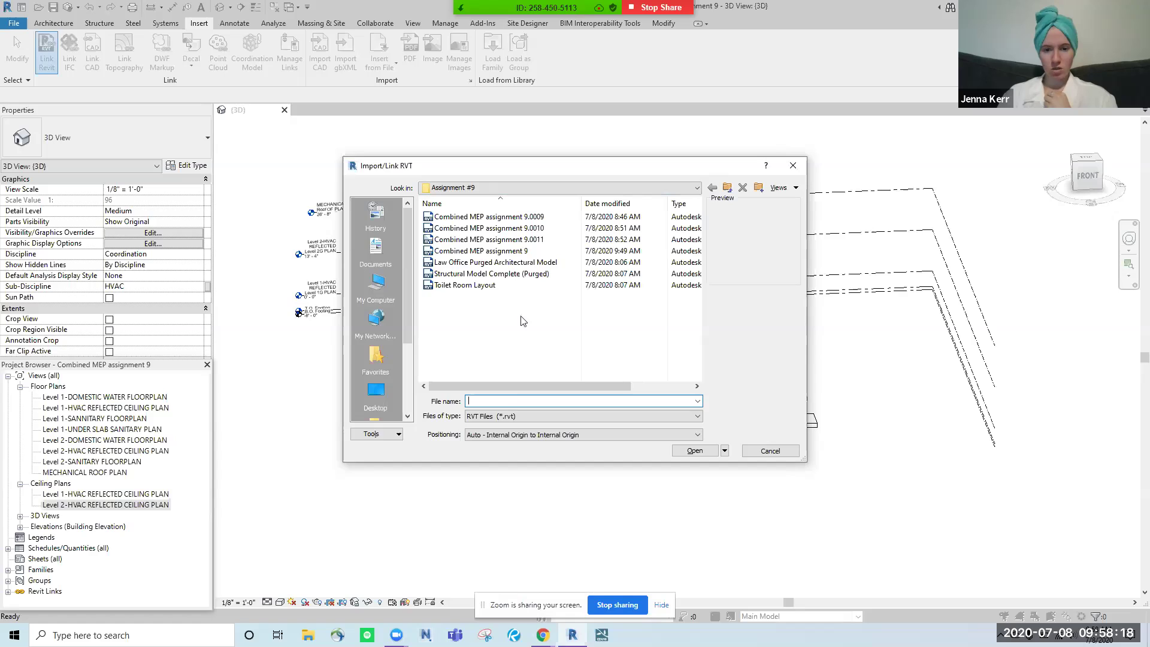
click(458, 286)
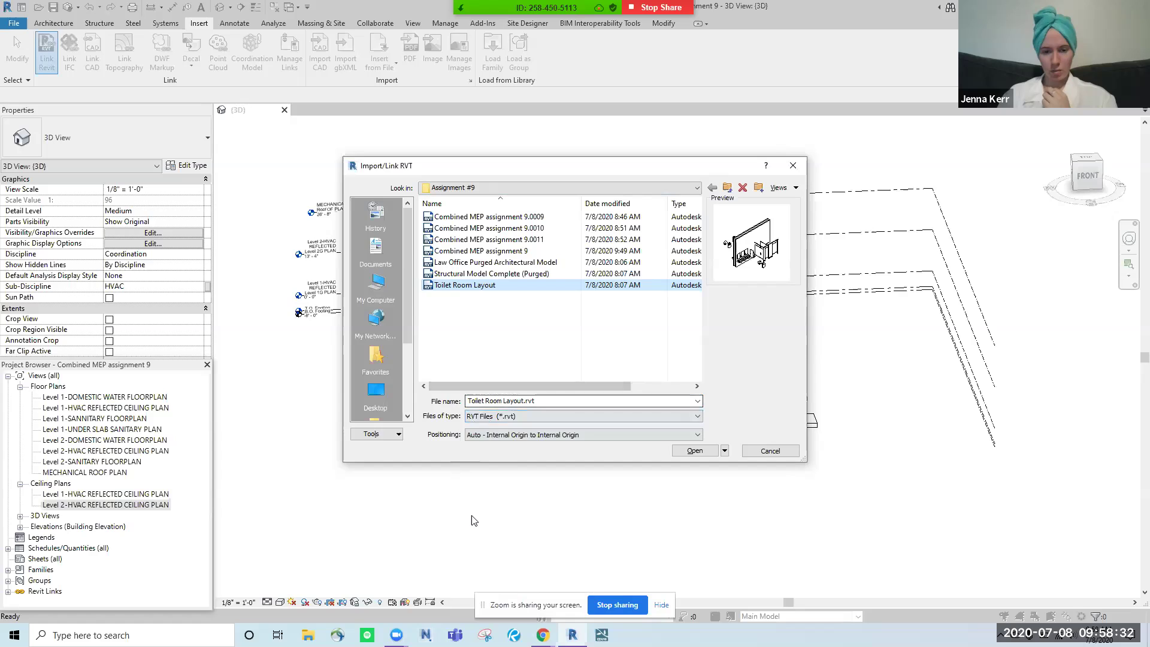
click(476, 437)
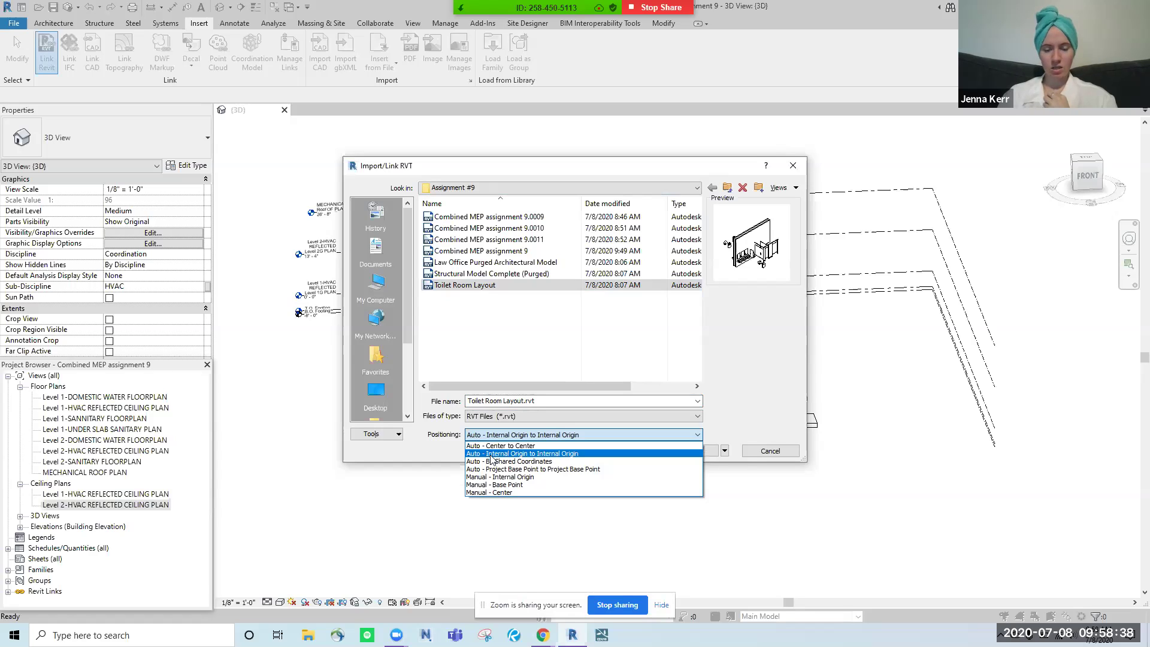
click(491, 454)
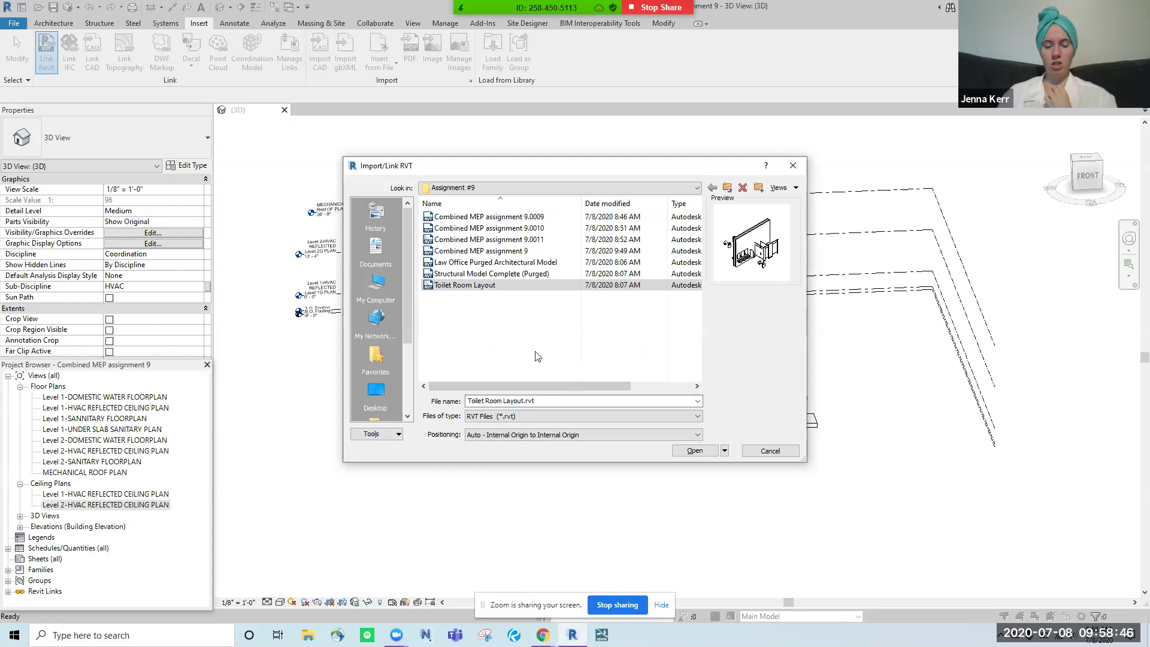
click(520, 435)
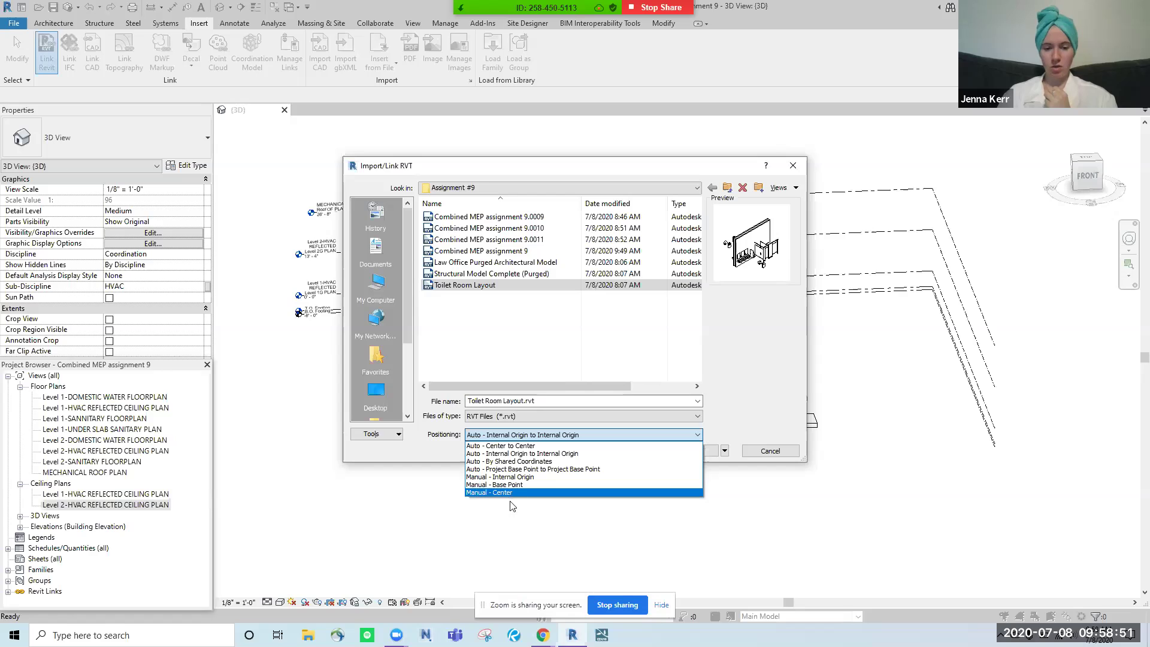
click(521, 453)
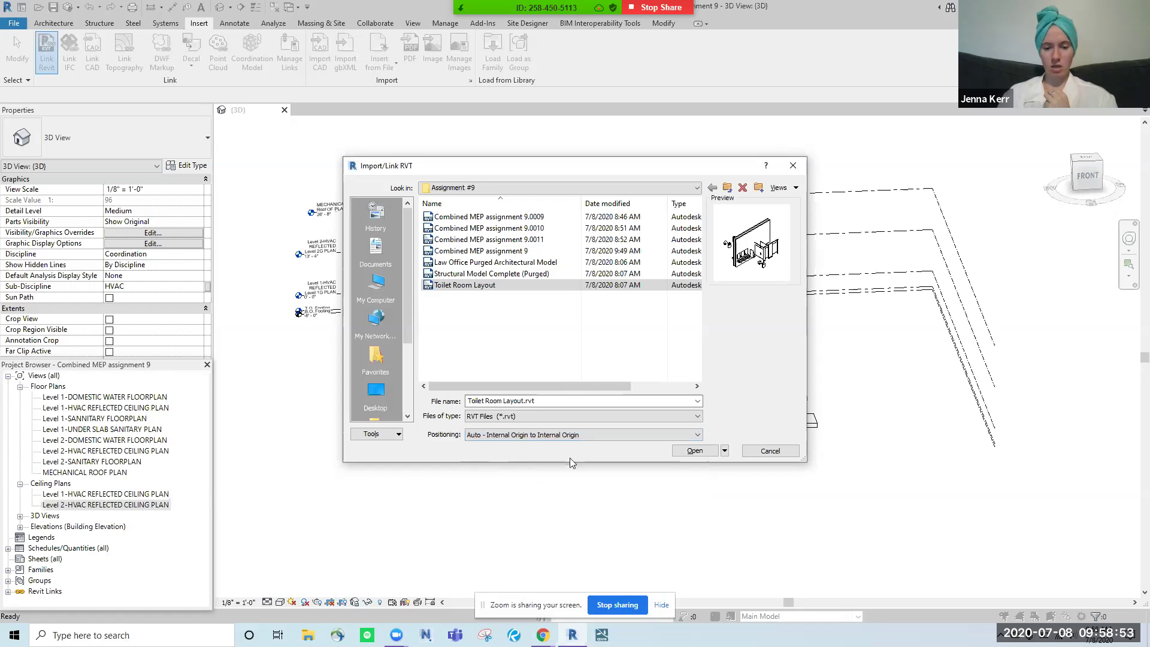
click(696, 451)
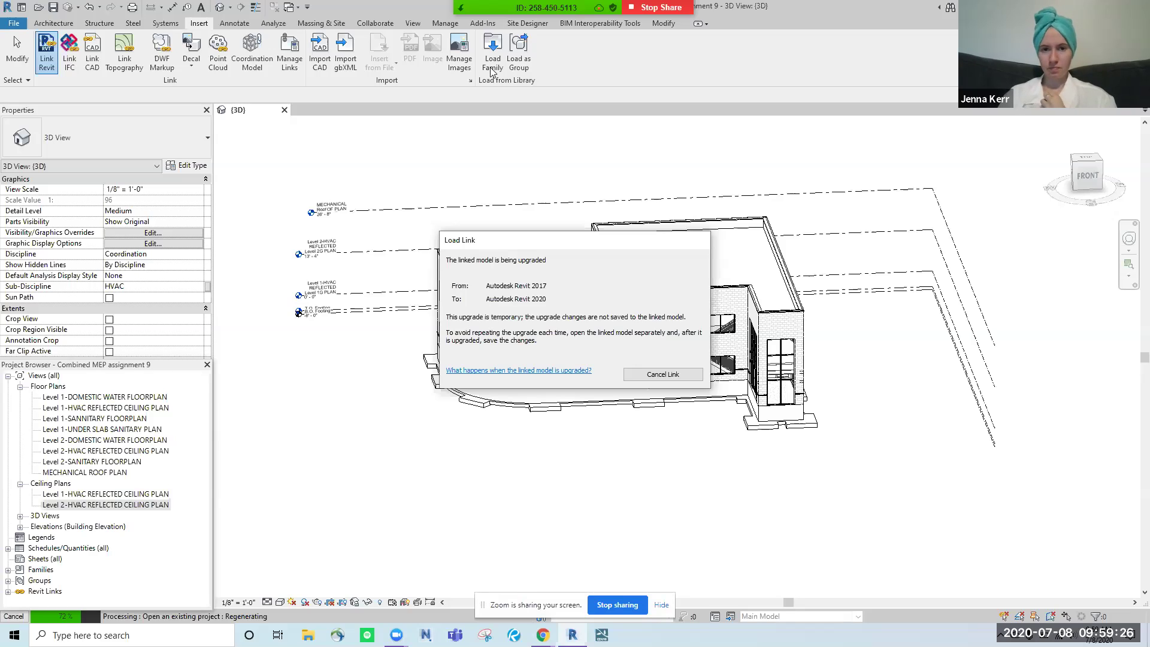
mouse_move(535, 6)
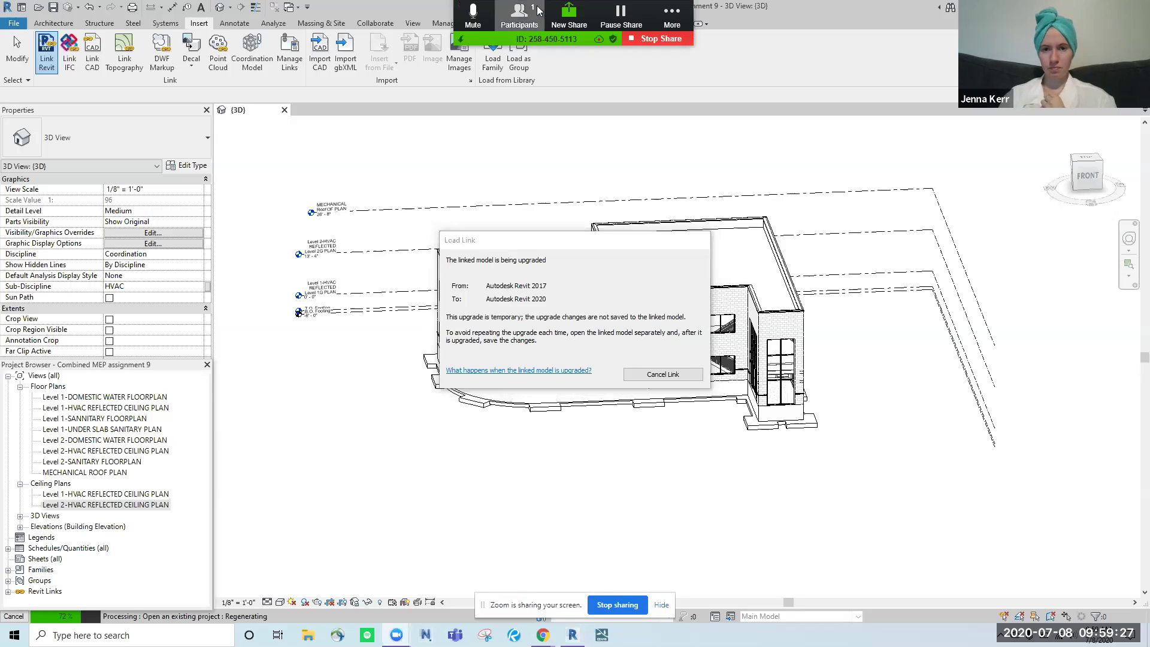
click(662, 12)
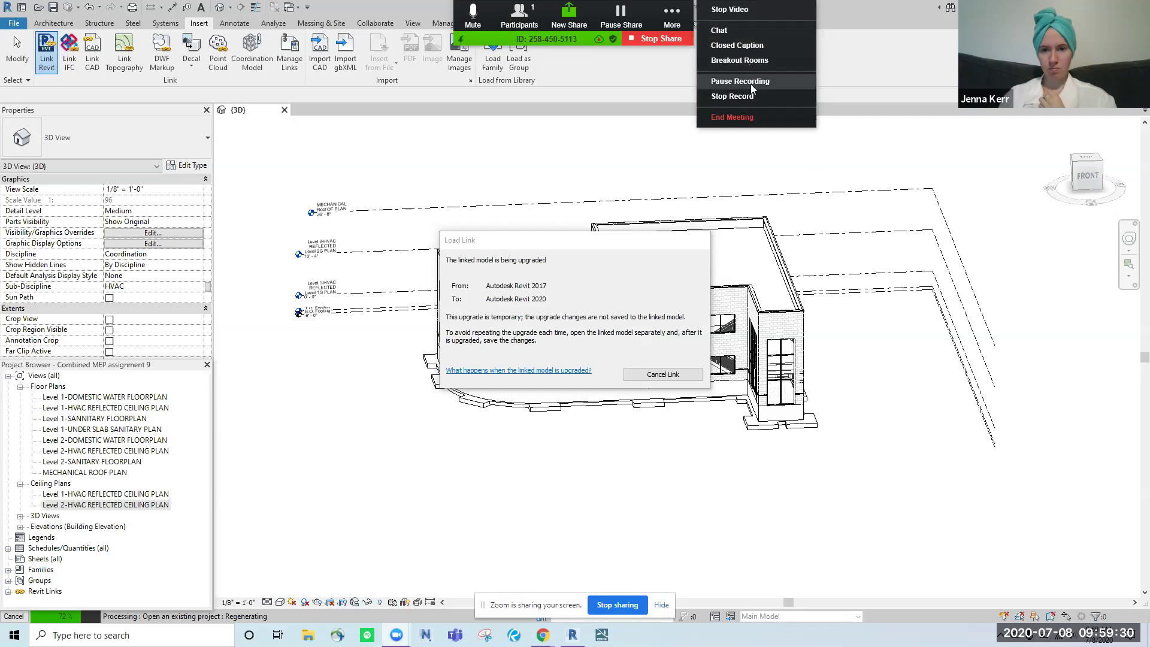
click(715, 83)
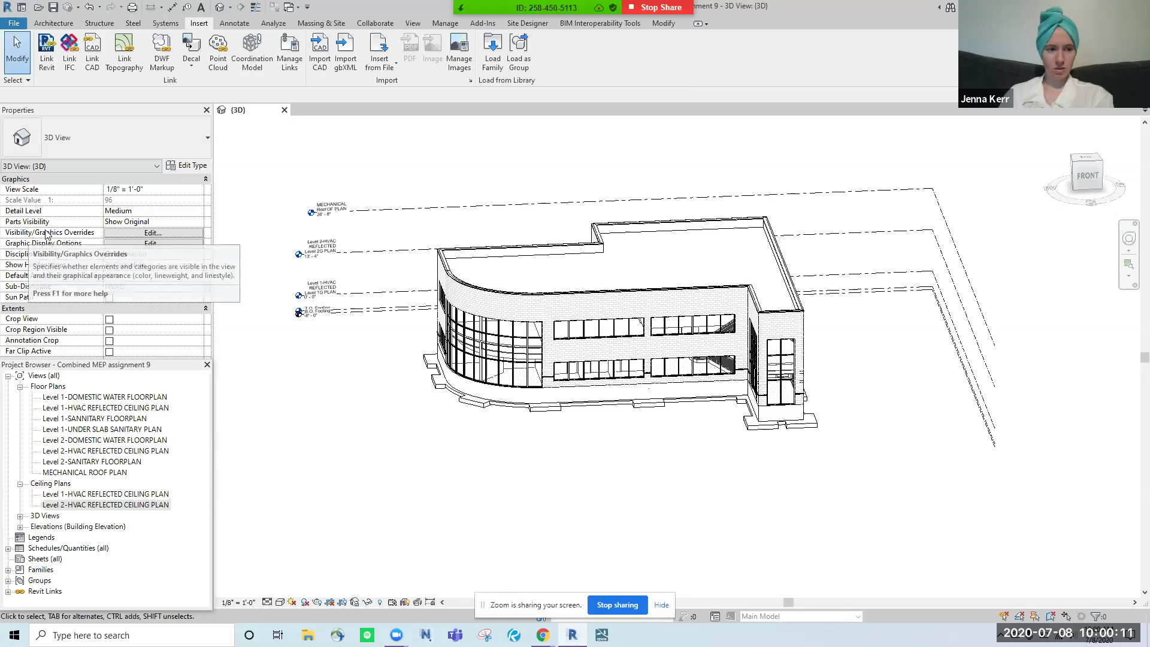
Step: Check the visibility and display settings of Toilet Room Layout.rvt and the other two Revit links in the 3D view's overrides
click(120, 234)
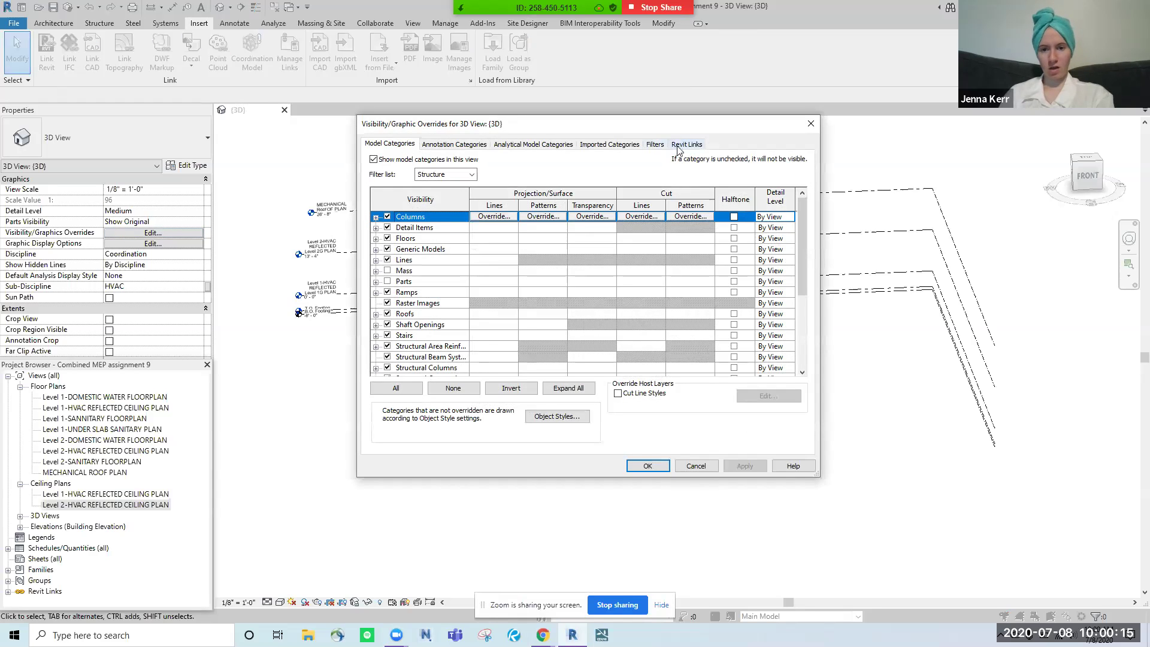
click(683, 144)
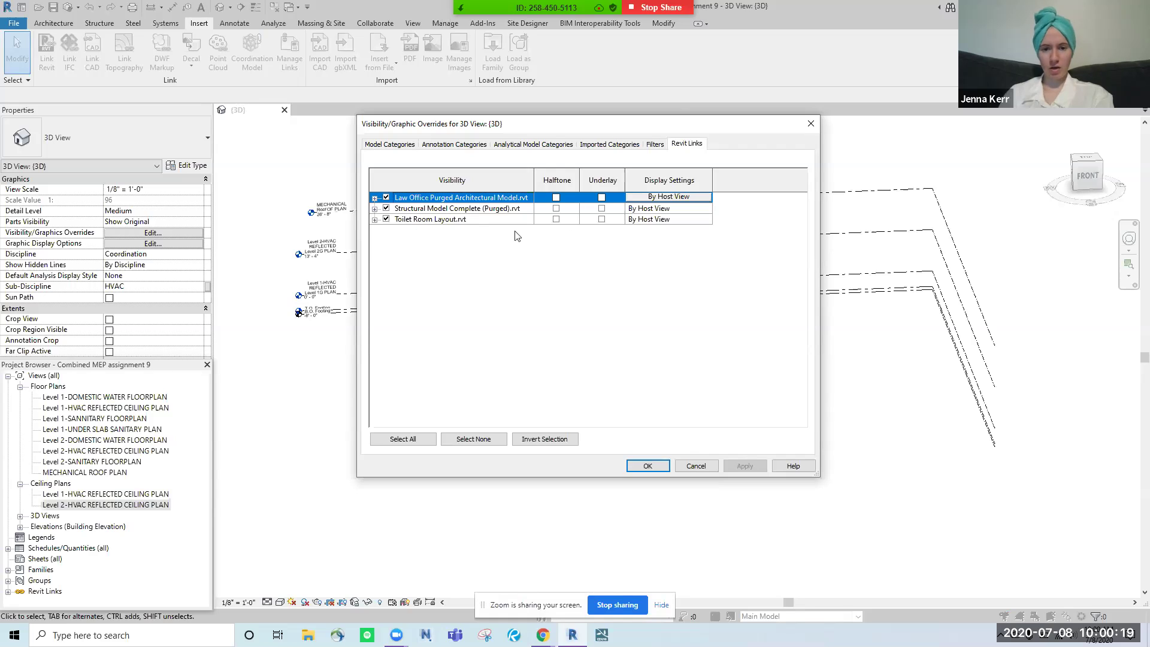
click(386, 220)
click(386, 219)
click(374, 220)
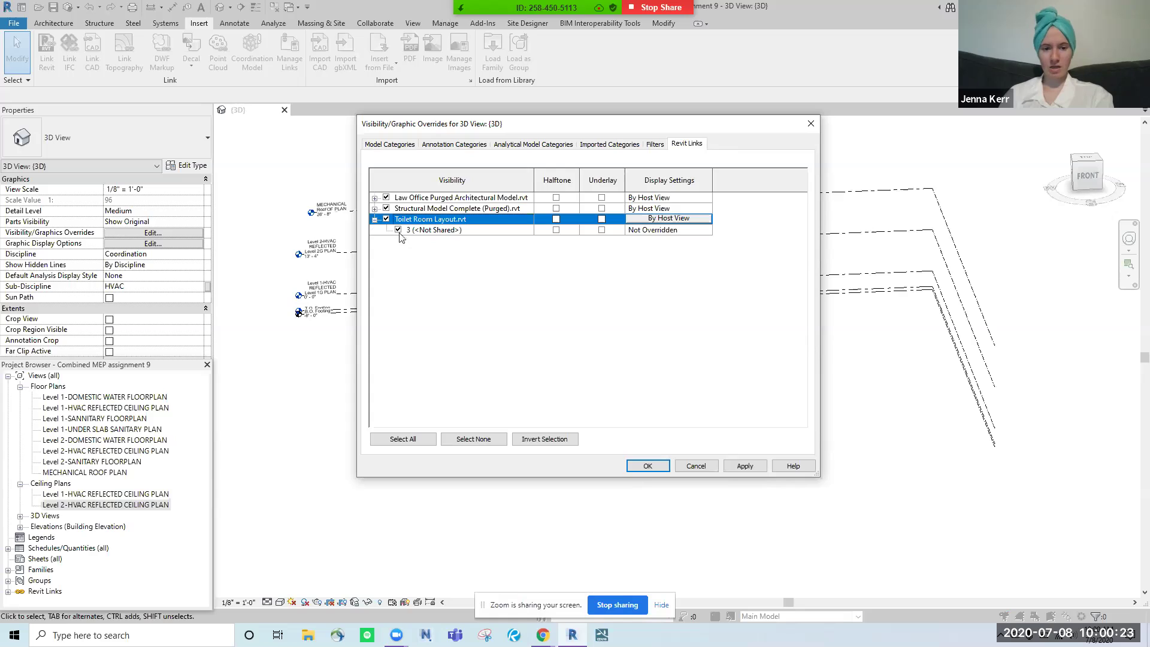
click(437, 230)
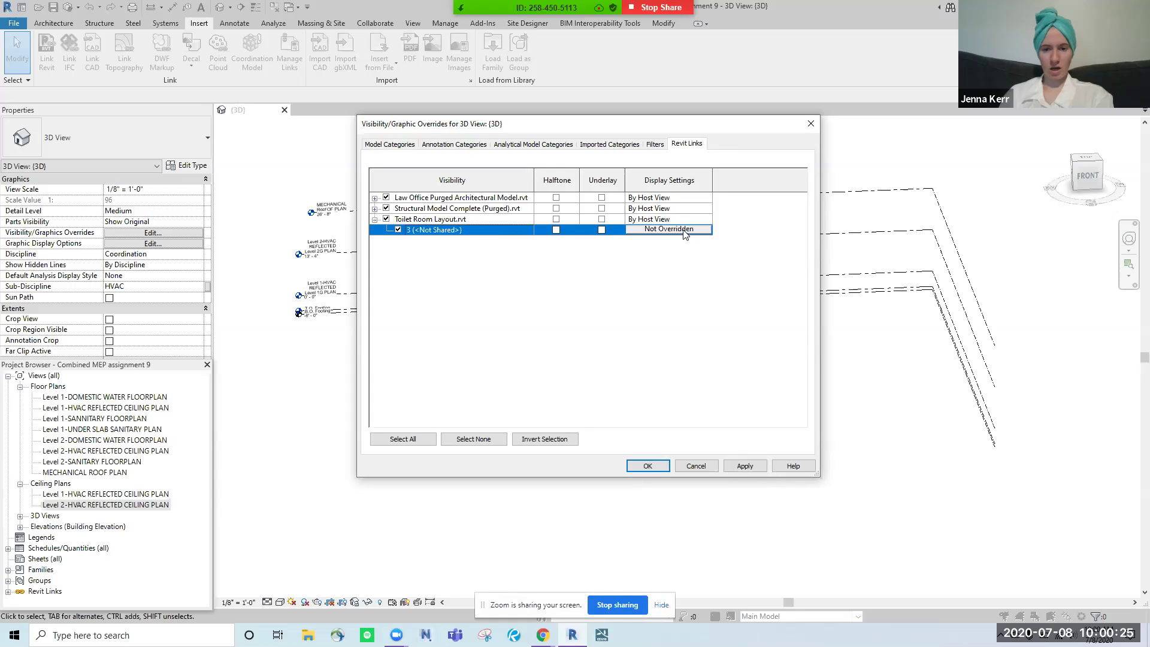
click(375, 219)
click(374, 208)
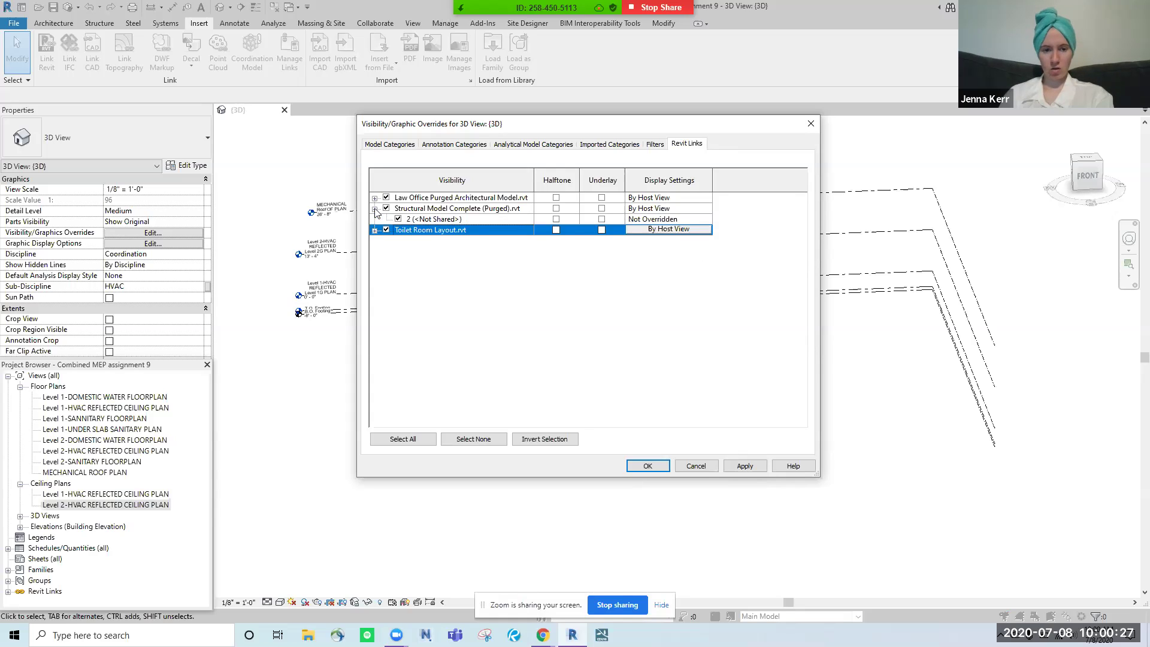
click(375, 208)
click(374, 197)
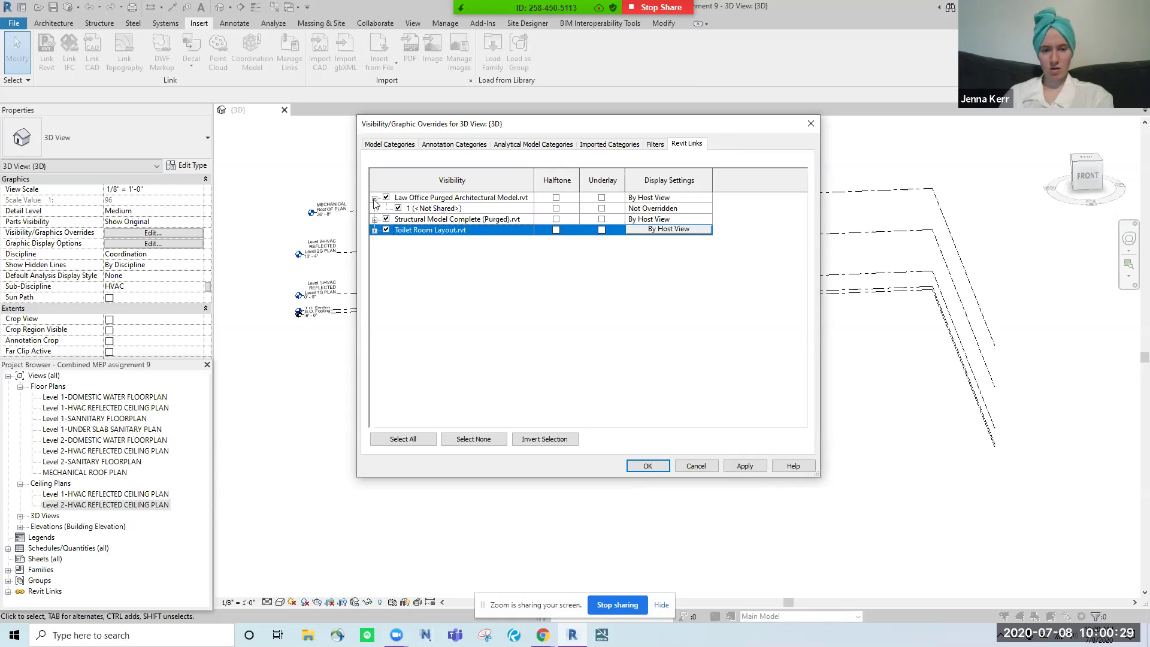
click(374, 198)
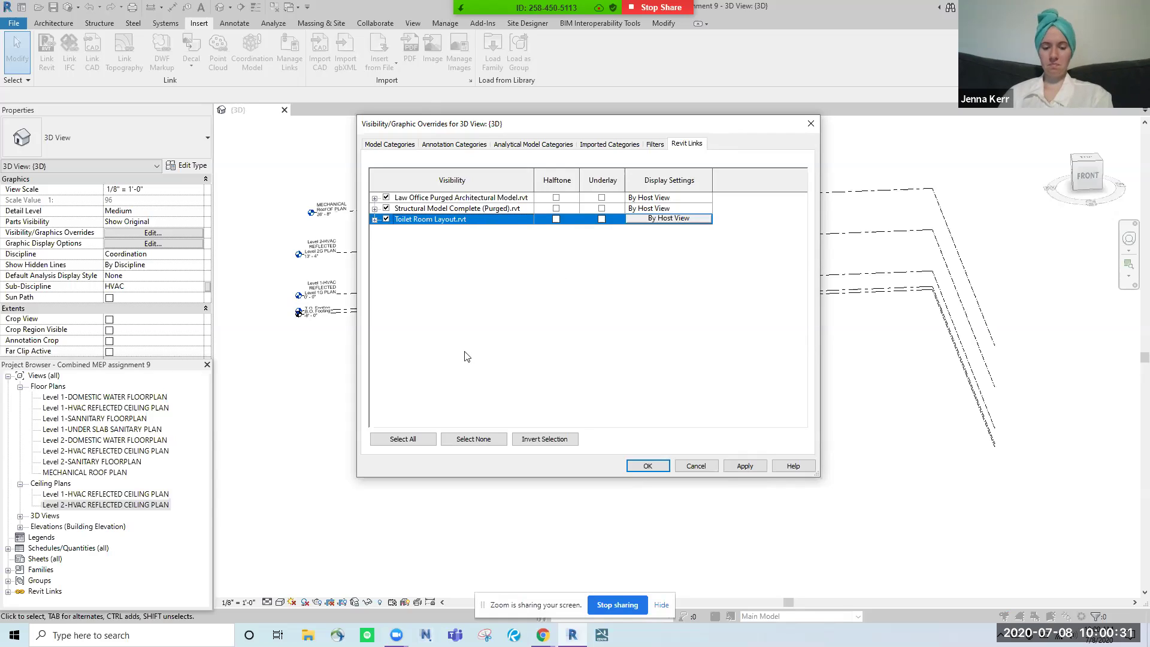
Step: Review the model categories and recheck the Revit links list, accepting the 3D view's overrides with all three links shown
click(389, 144)
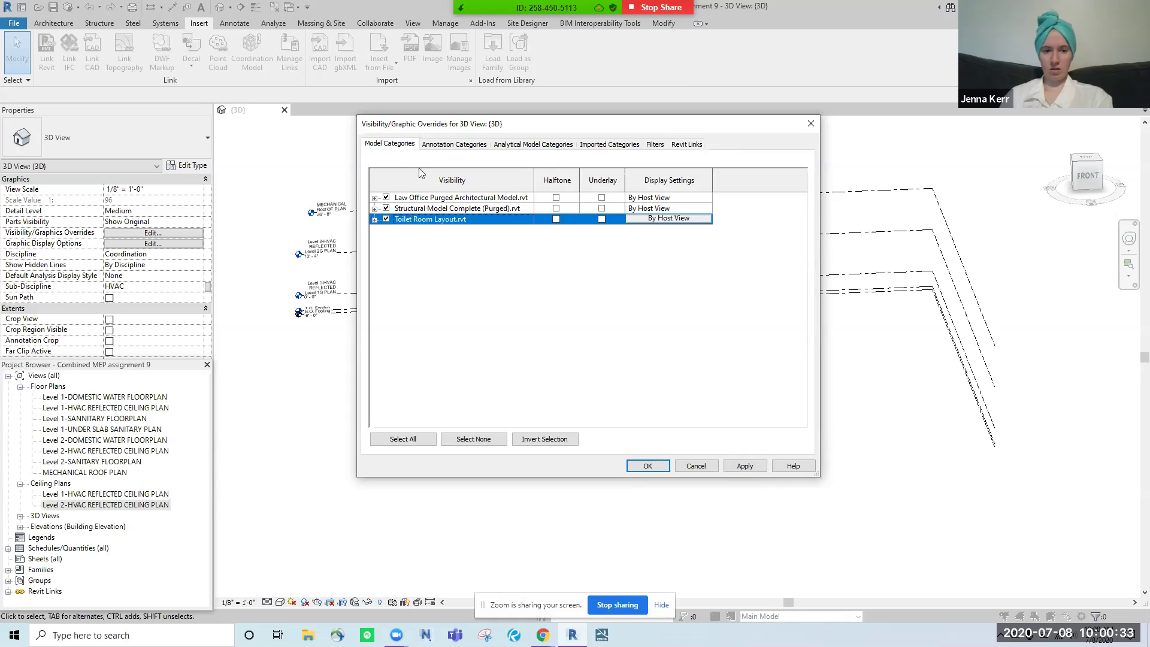
scroll(516, 329, down, 5)
scroll(513, 331, up, 3)
scroll(514, 331, up, 3)
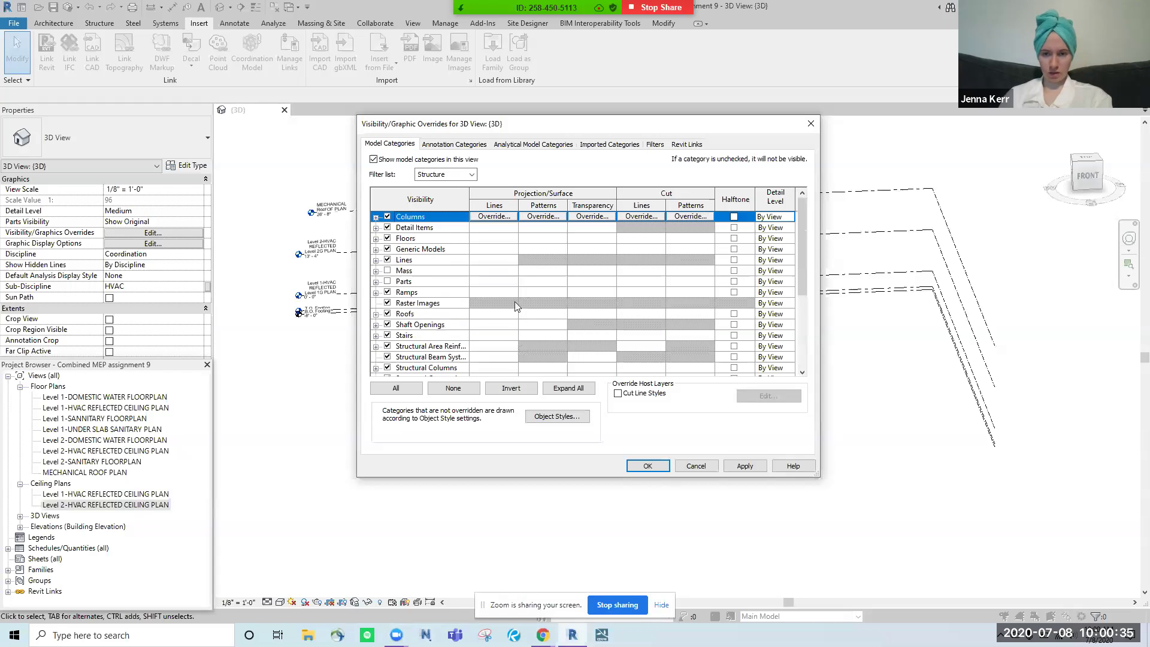
click(692, 144)
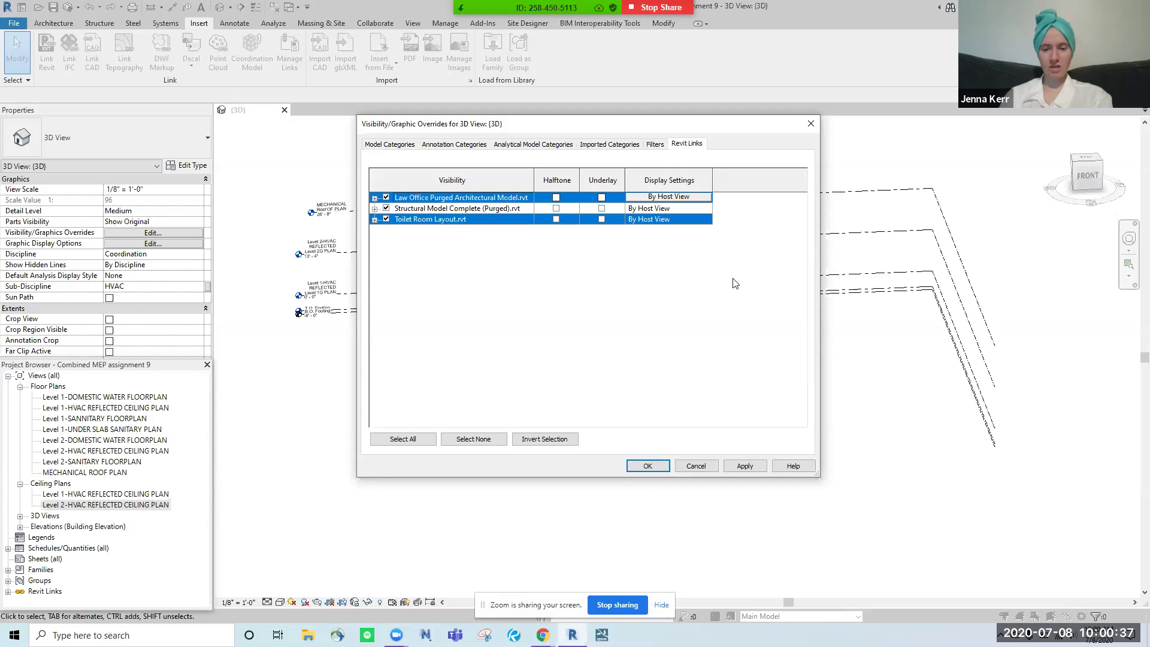
click(473, 439)
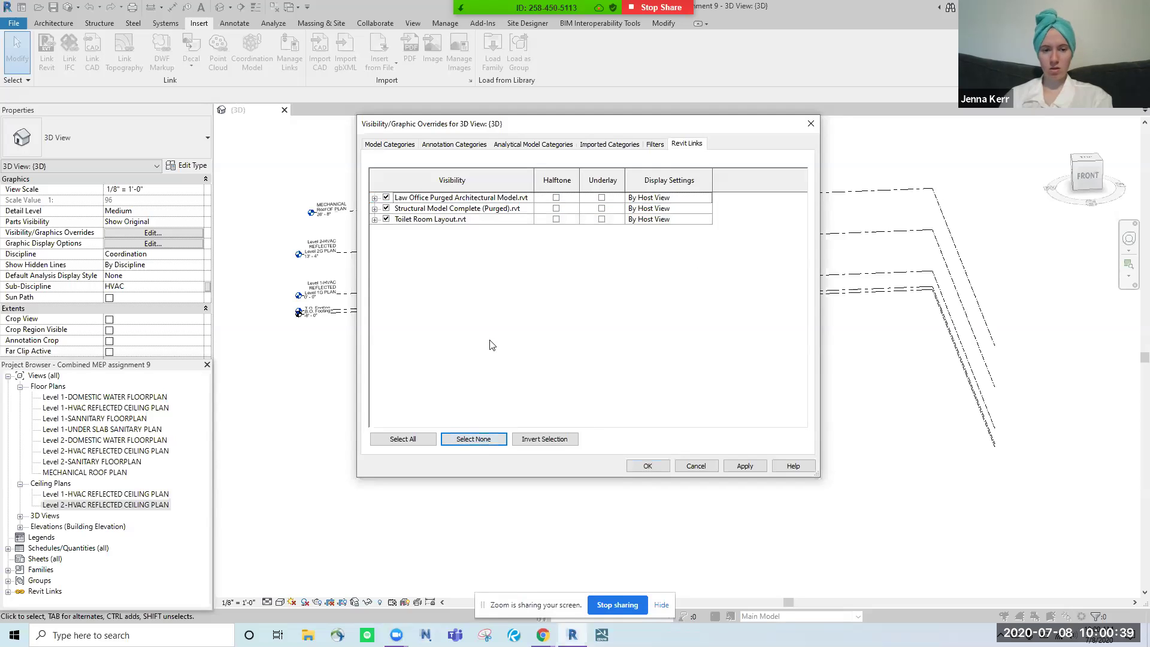
click(742, 465)
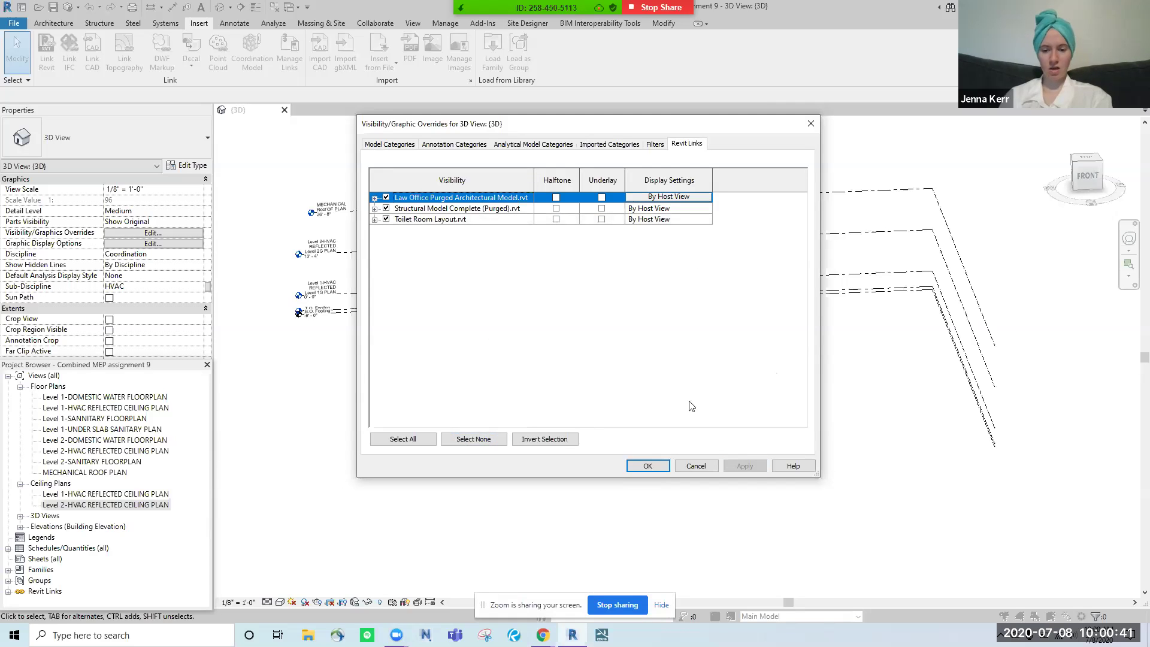
click(645, 465)
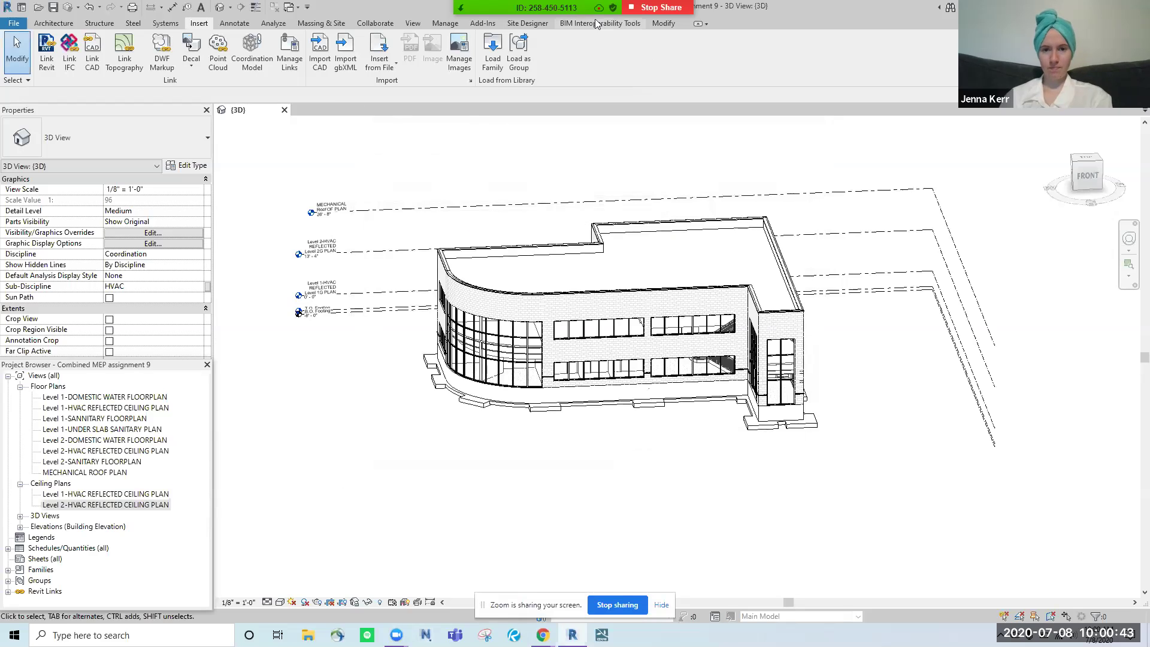